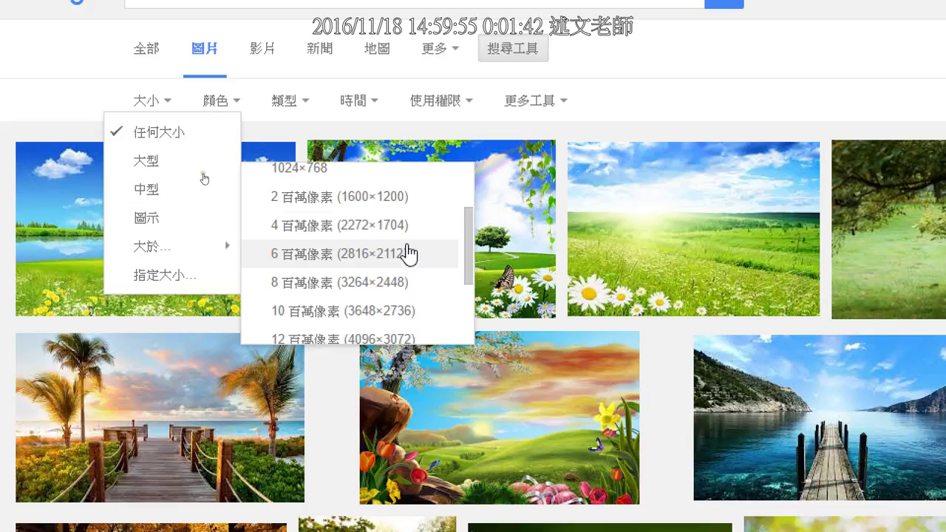
- Filter the nature background image results to larger than 4 百萬像素 (2272×1704) and preview the sunny meadow picture with daisies
{"action": "left_click", "coordinate": [404, 227]}
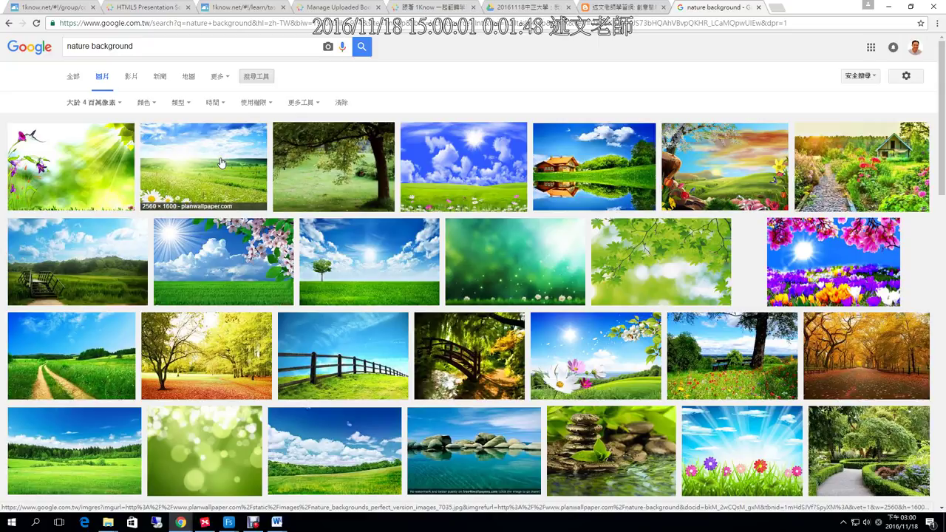
{"action": "left_click", "coordinate": [220, 162]}
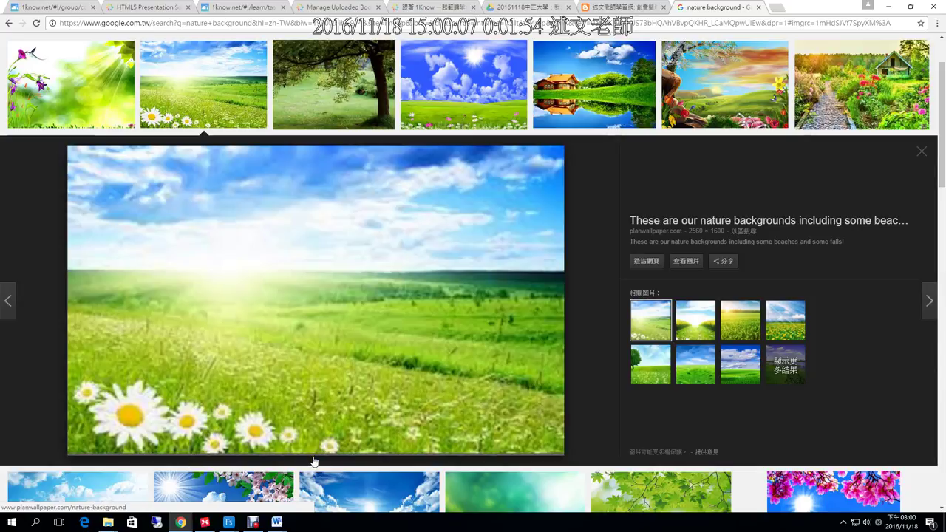
{"action": "right_click", "coordinate": [315, 344]}
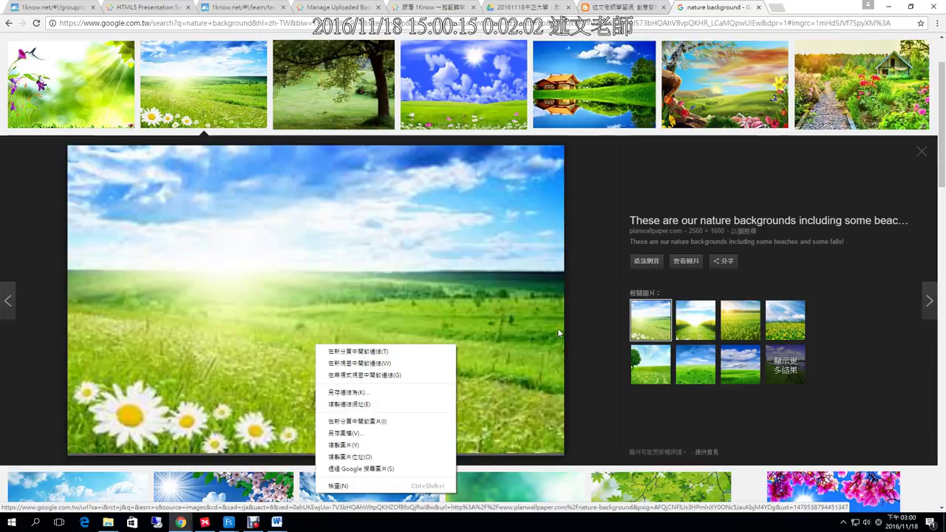
{"action": "left_click", "coordinate": [598, 318]}
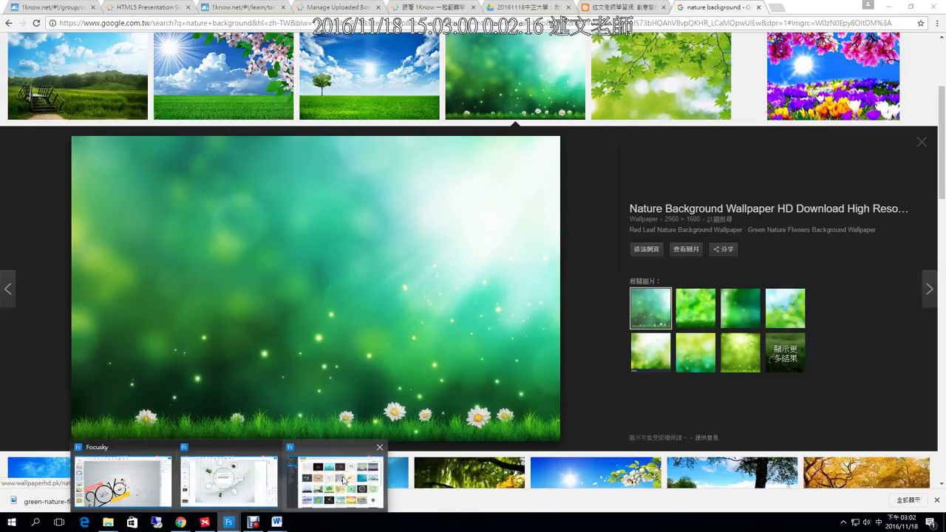
- Switch to Focusky and start a new project from the green-nature-flowers-background-wallpaper image on the desktop, using Full Optimize
{"action": "left_click", "coordinate": [340, 479]}
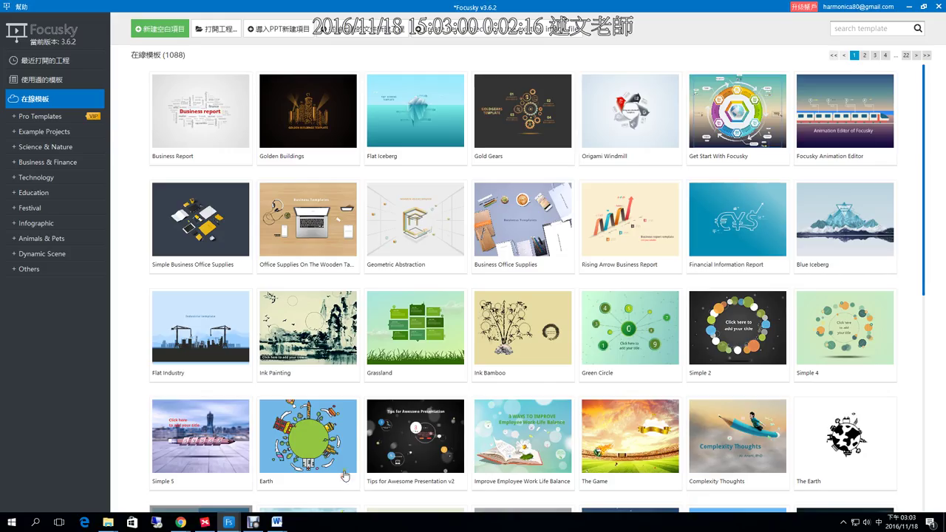
{"action": "left_click", "coordinate": [527, 35]}
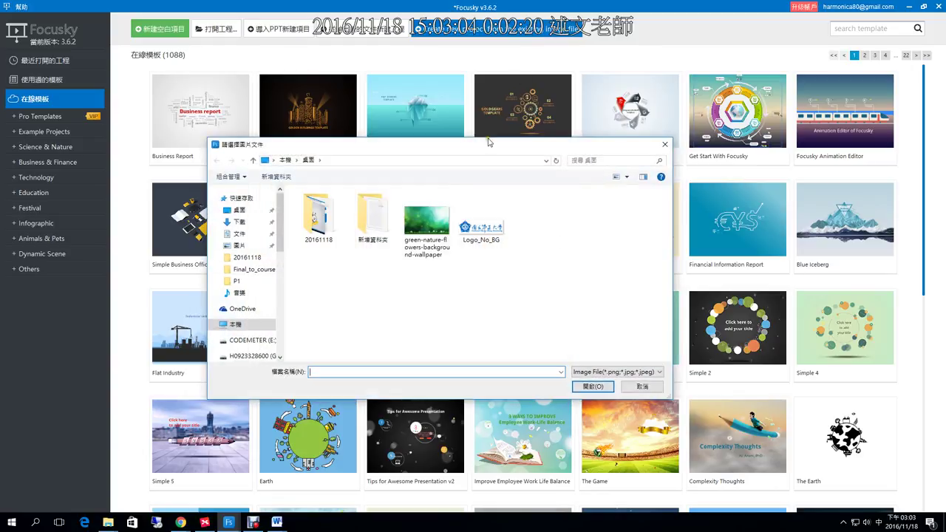
{"action": "left_click", "coordinate": [434, 222]}
{"action": "left_click", "coordinate": [588, 386]}
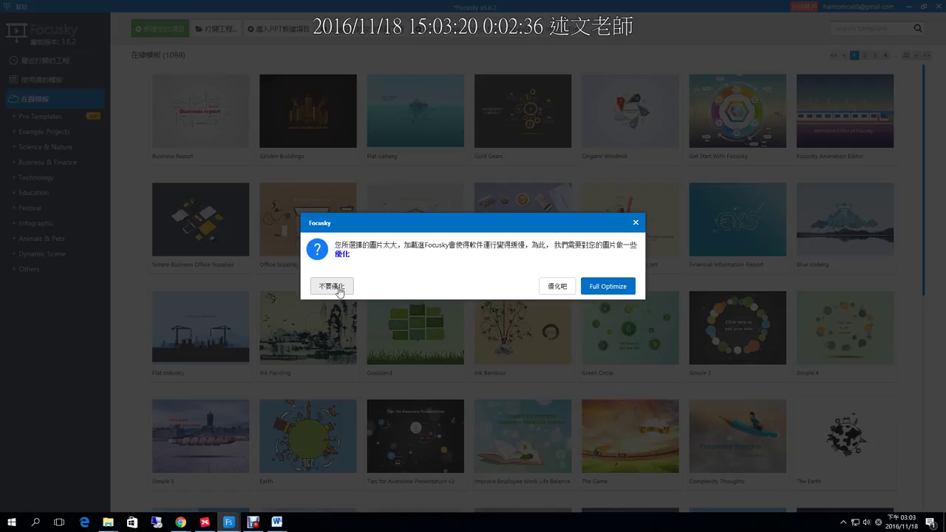
{"action": "left_click", "coordinate": [598, 289]}
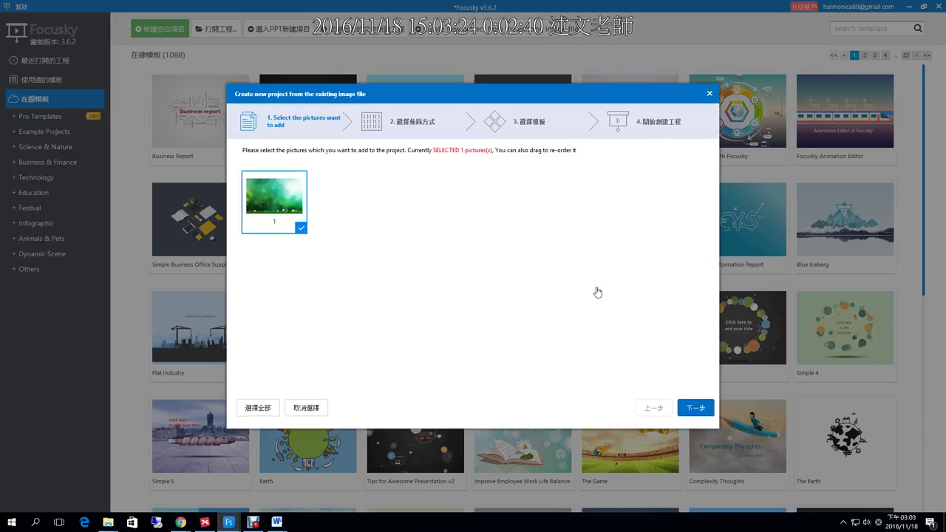
{"action": "left_click_drag", "start_coordinate": [257, 139], "coordinate": [721, 139]}
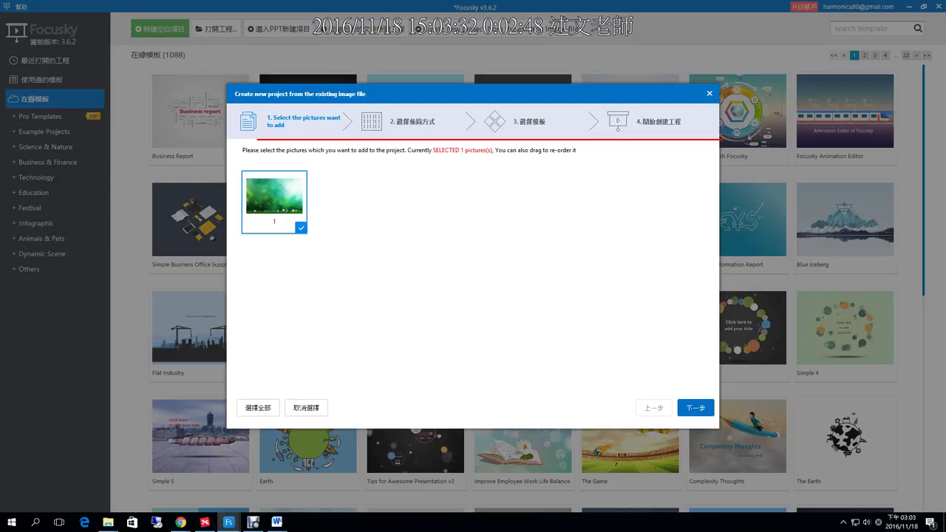
{"action": "key", "text": "Escape"}
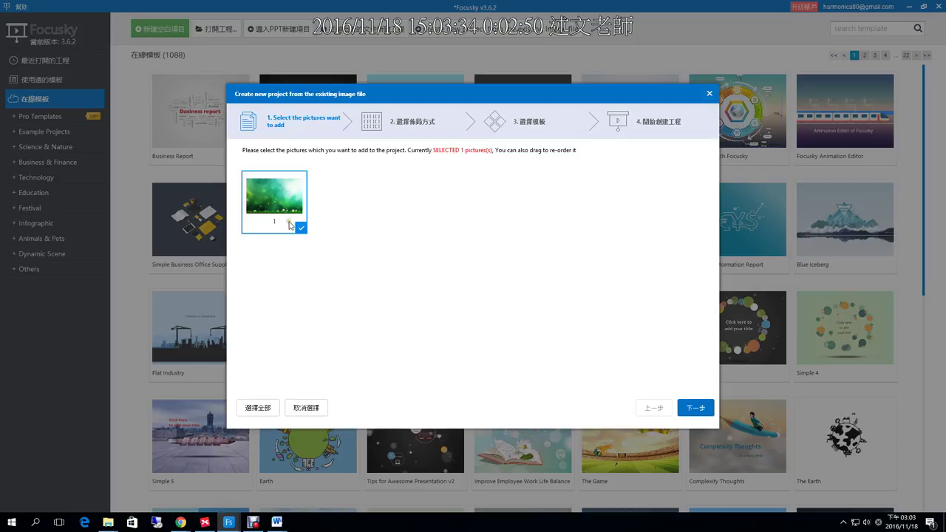
- Keep the selected picture and choose Tree Layout as the arrangement for the new project
{"action": "left_click", "coordinate": [697, 409]}
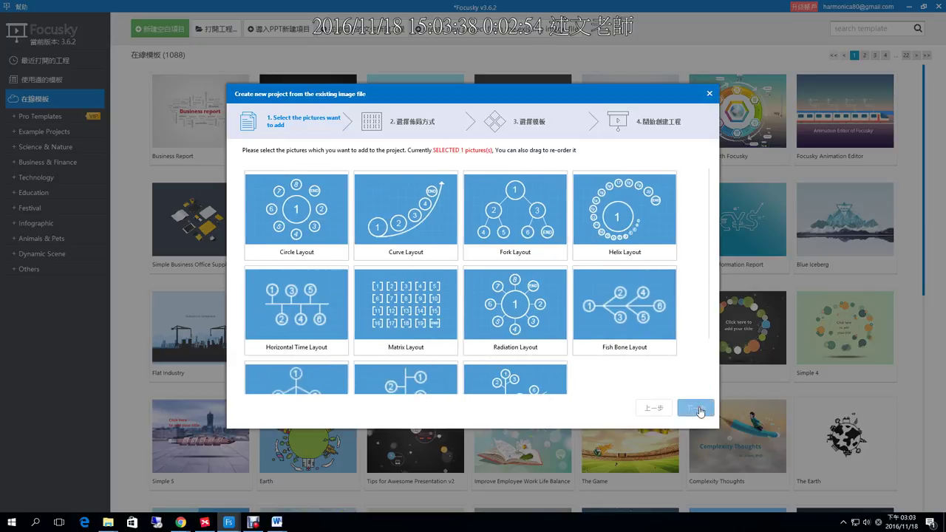
{"action": "scroll", "coordinate": [695, 358], "scroll_direction": "down", "scroll_amount": 1}
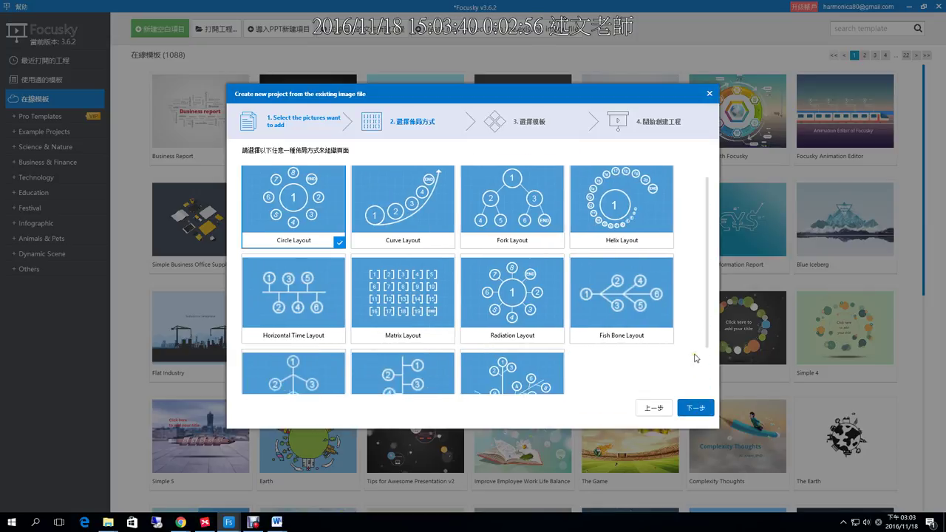
{"action": "scroll", "coordinate": [562, 355], "scroll_direction": "down", "scroll_amount": 1}
{"action": "left_click", "coordinate": [510, 364]}
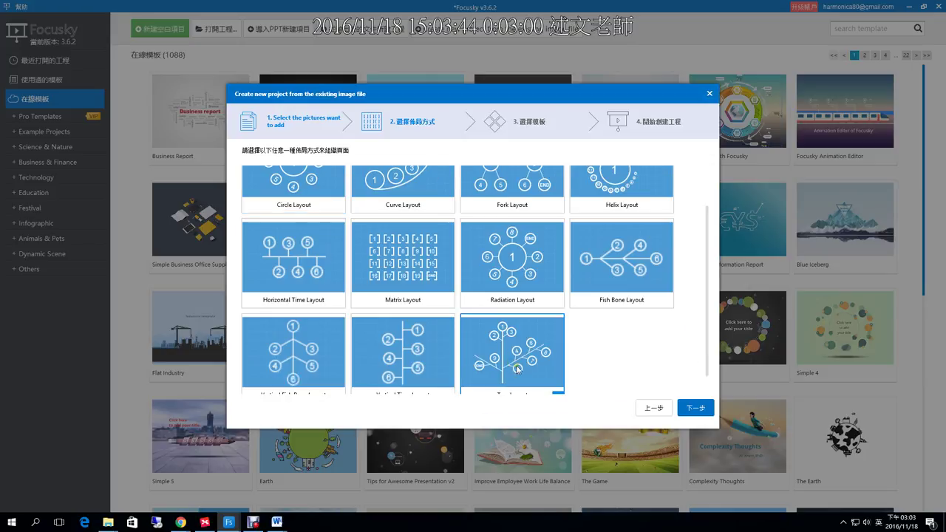
{"action": "left_click", "coordinate": [697, 409]}
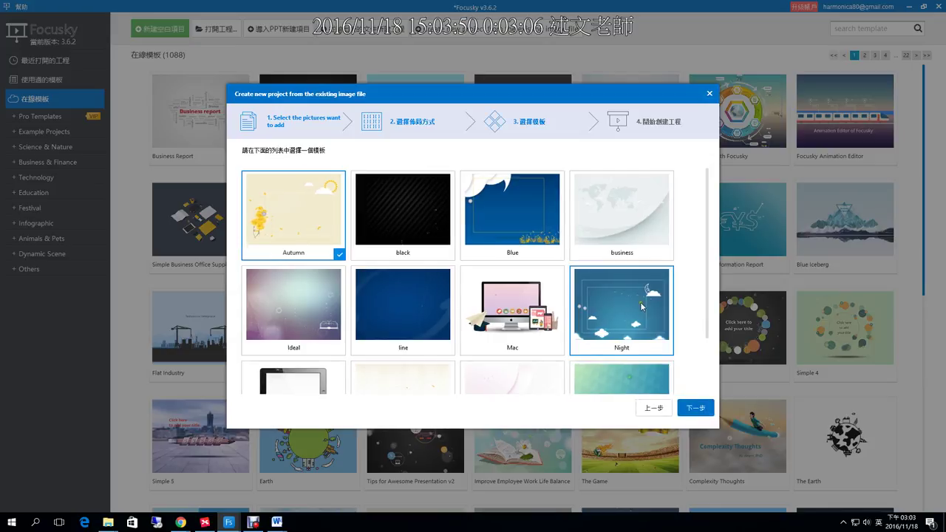
- Choose the Night template and create the project
{"action": "scroll", "coordinate": [642, 308], "scroll_direction": "down", "scroll_amount": 1}
{"action": "scroll", "coordinate": [641, 307], "scroll_direction": "down", "scroll_amount": 1}
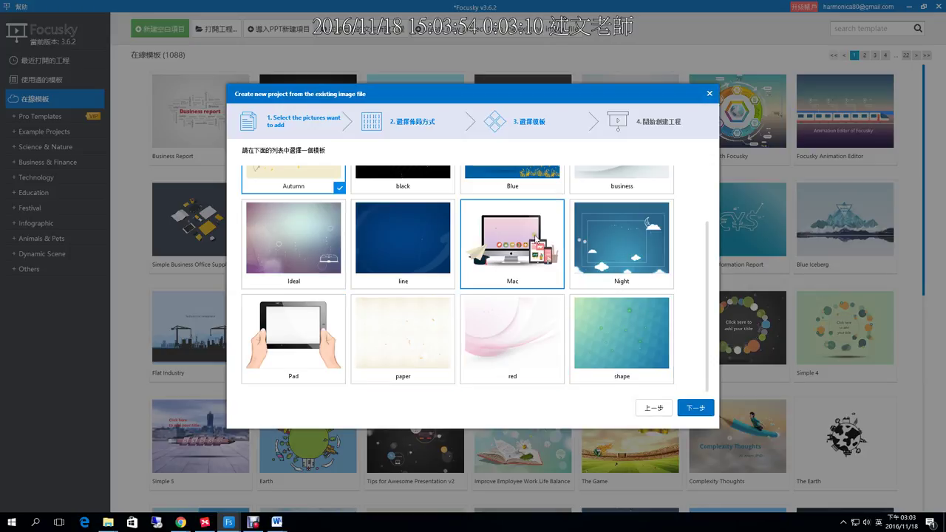
{"action": "left_click", "coordinate": [609, 236]}
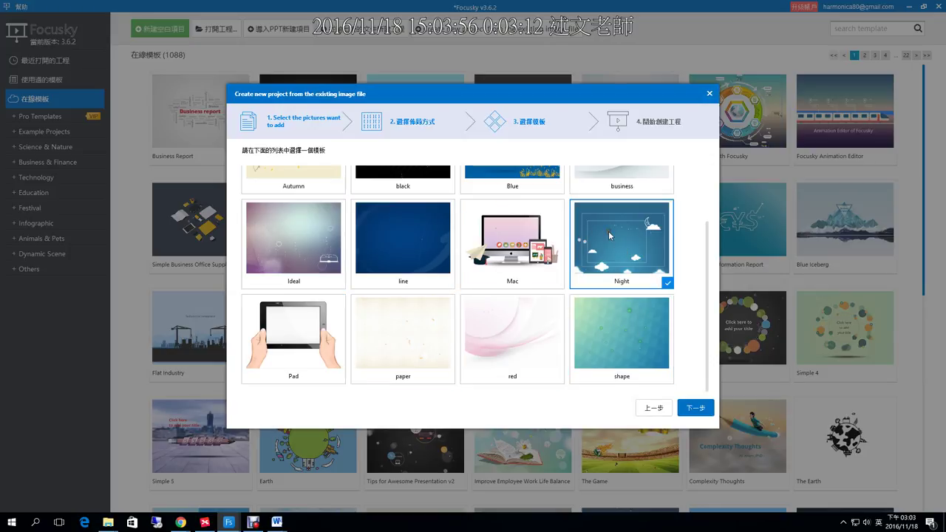
{"action": "left_click", "coordinate": [695, 409]}
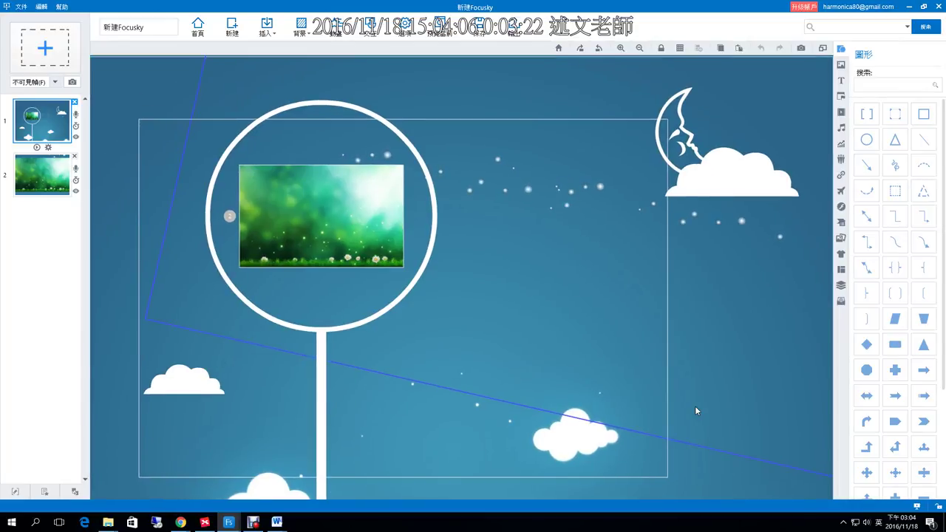
- Compare the first two path frames, and add an invisible frame (不可見幀) over the green picture in frame 2
{"action": "left_click", "coordinate": [46, 180]}
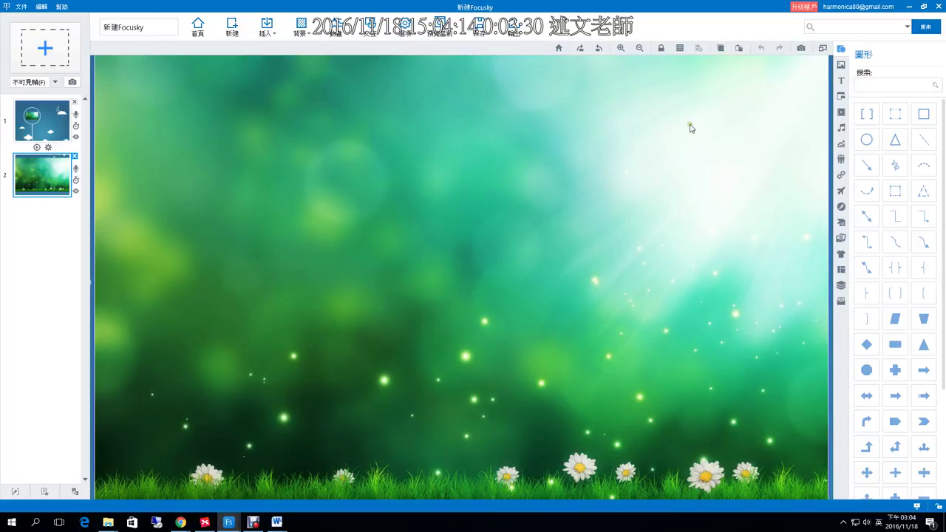
{"action": "left_click", "coordinate": [42, 131]}
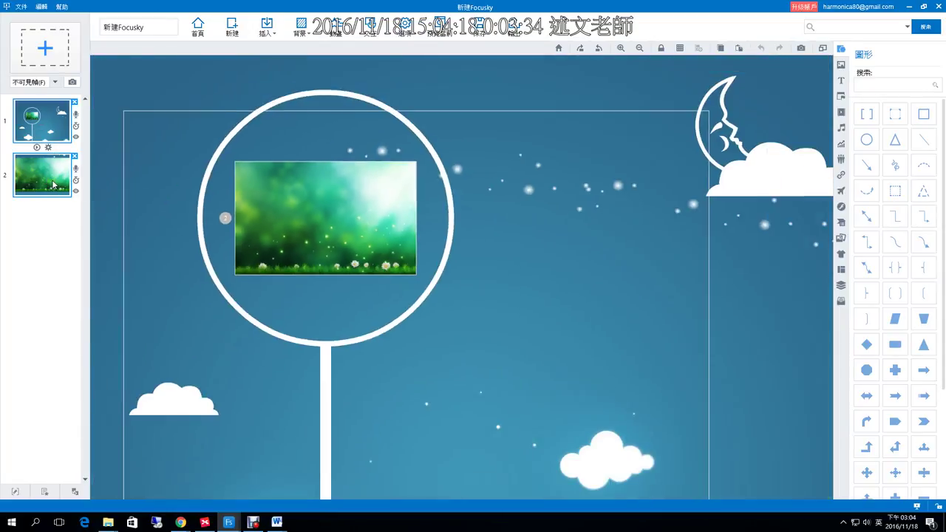
{"action": "left_click", "coordinate": [54, 185]}
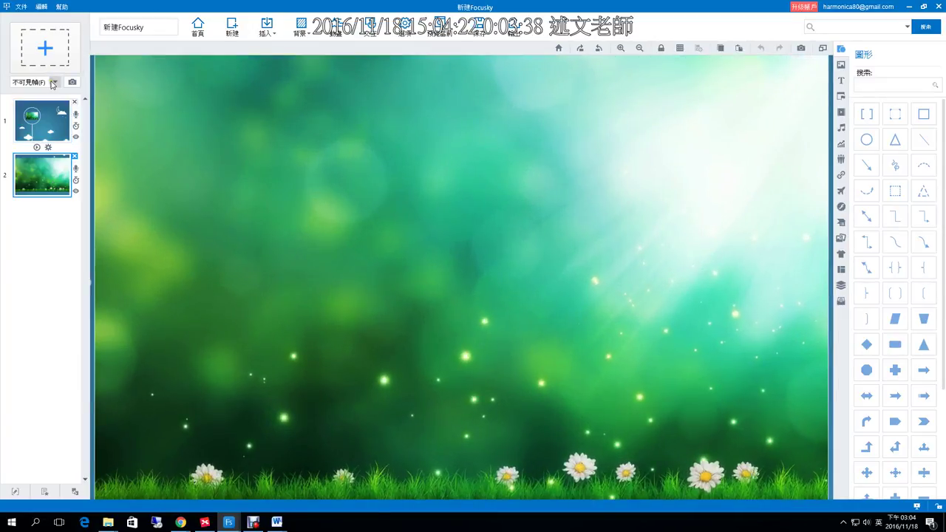
{"action": "left_click", "coordinate": [46, 49]}
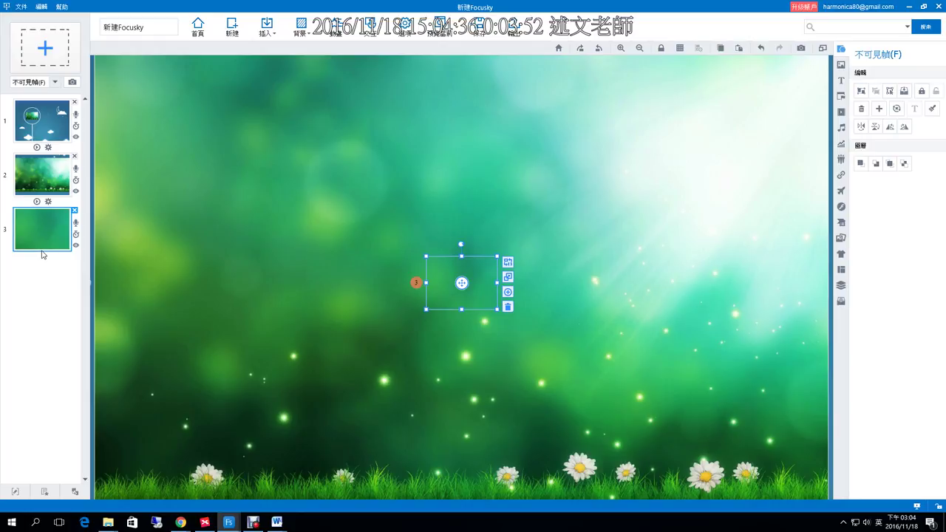
- Insert the page layout (頁面佈局) with a title, a text box beside an image placeholder, and a footer
{"action": "left_click", "coordinate": [841, 99]}
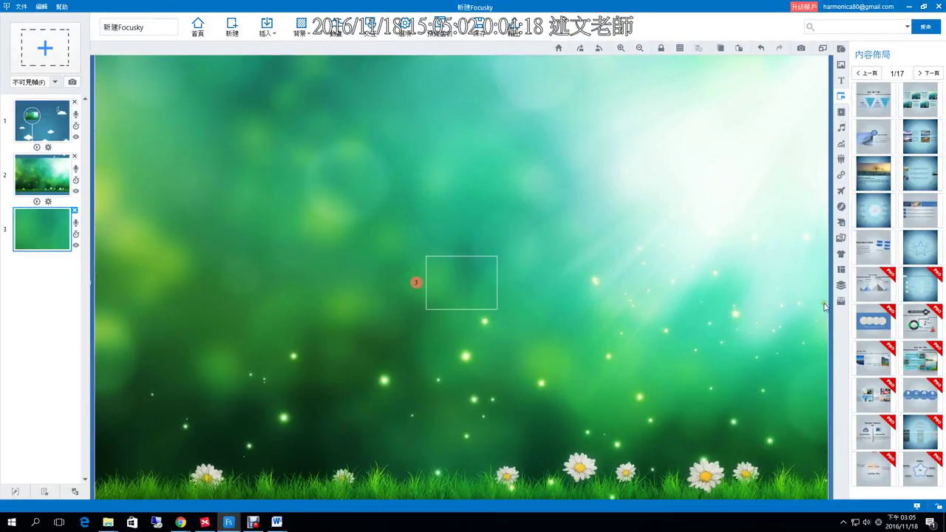
{"action": "left_click", "coordinate": [842, 272]}
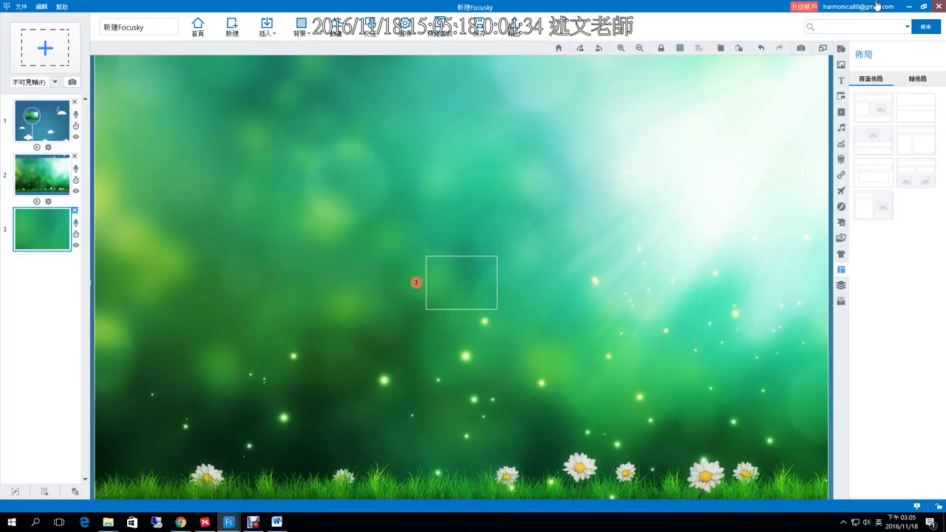
{"action": "left_click", "coordinate": [883, 117]}
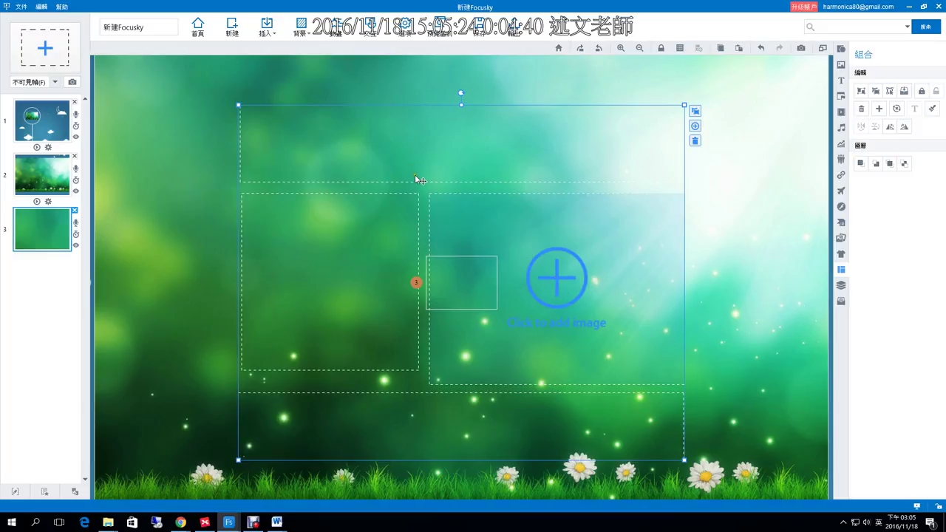
- Shrink the page layout group and move it over the bright area on the right side of the green picture
{"action": "left_click_drag", "start_coordinate": [504, 137], "coordinate": [587, 138]}
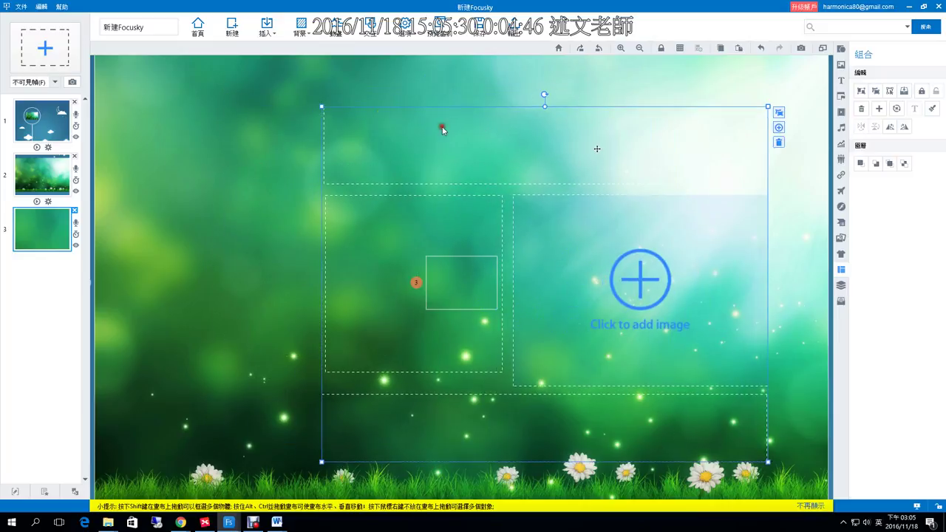
{"action": "left_click_drag", "start_coordinate": [322, 106], "coordinate": [481, 262]}
{"action": "left_click_drag", "start_coordinate": [657, 366], "coordinate": [652, 277]}
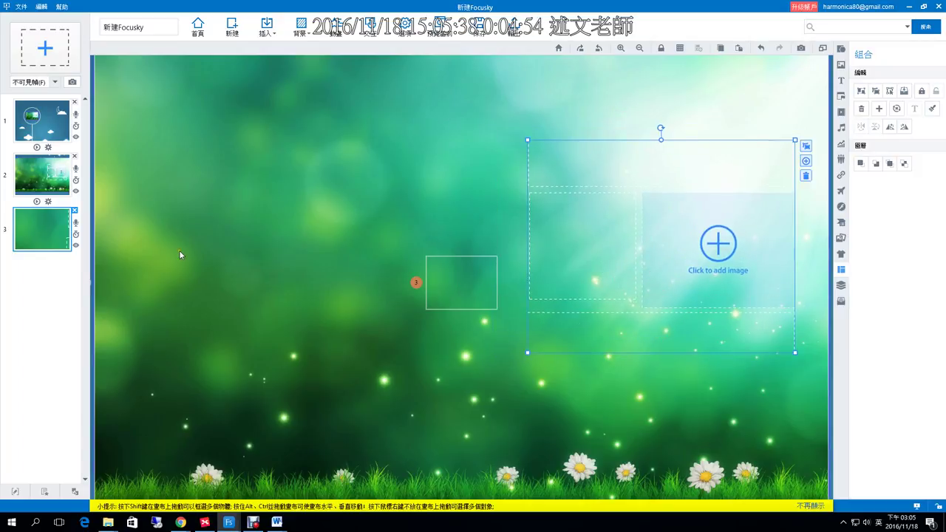
- Examine how much of the canvas the third path frame covers compared with the page layout beside it
{"action": "left_click", "coordinate": [28, 234]}
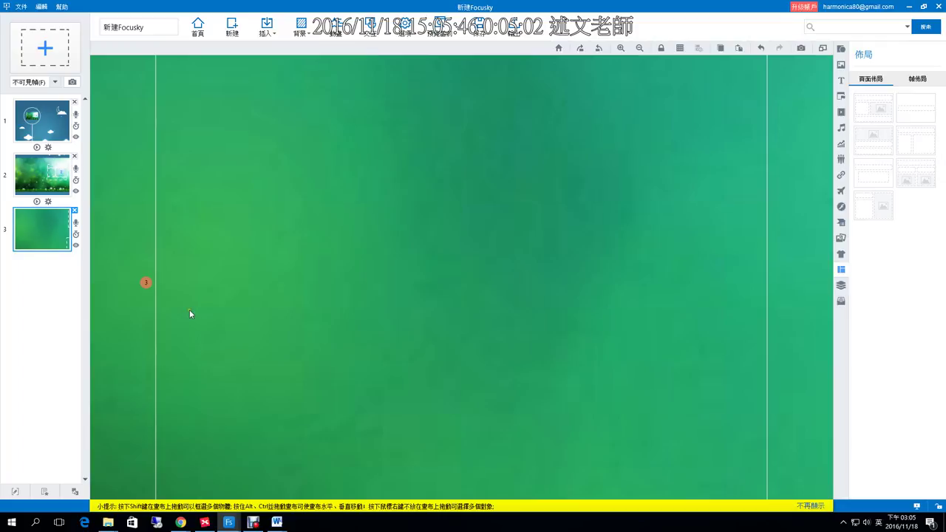
{"action": "mouse_move", "coordinate": [7, 201]}
{"action": "left_mouse_down"}
{"action": "mouse_move", "coordinate": [17, 222]}
{"action": "mouse_move", "coordinate": [96, 278]}
{"action": "left_mouse_up"}
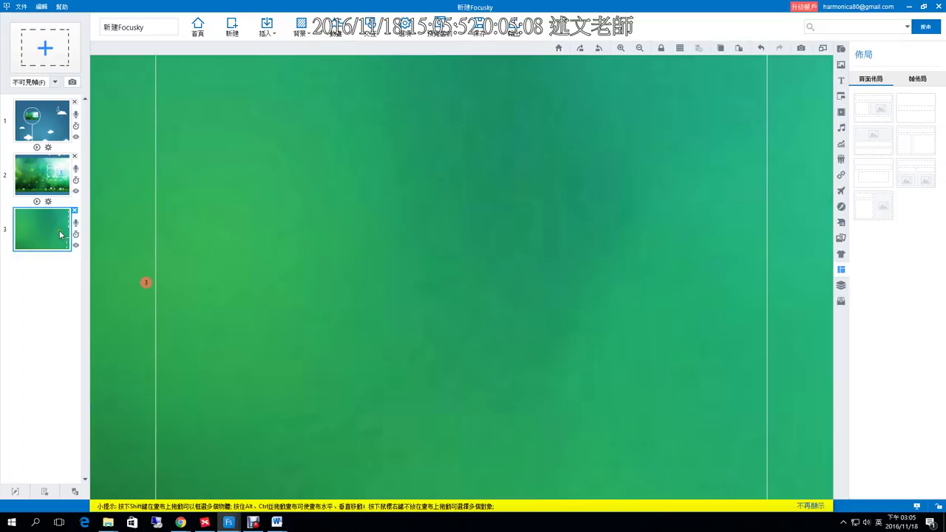
{"action": "scroll", "coordinate": [261, 284], "scroll_direction": "down", "scroll_amount": 3}
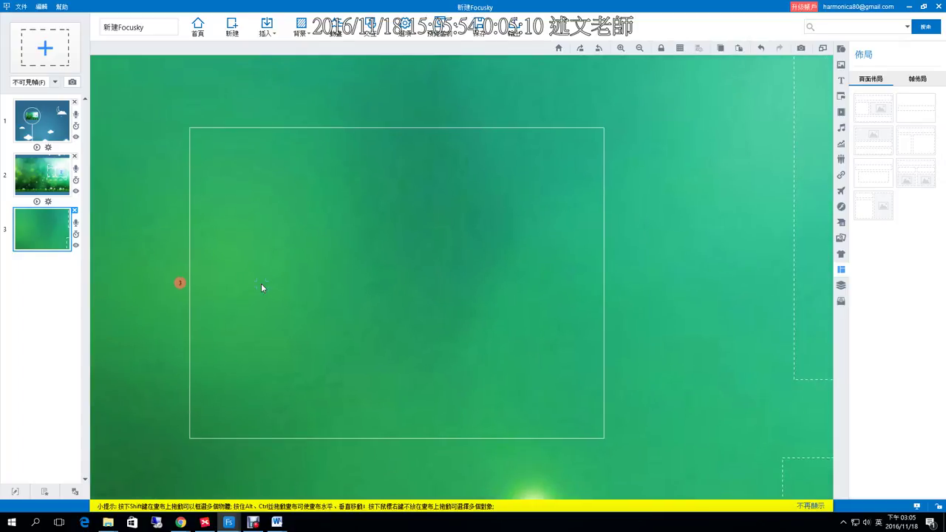
{"action": "scroll", "coordinate": [261, 284], "scroll_direction": "down", "scroll_amount": 3}
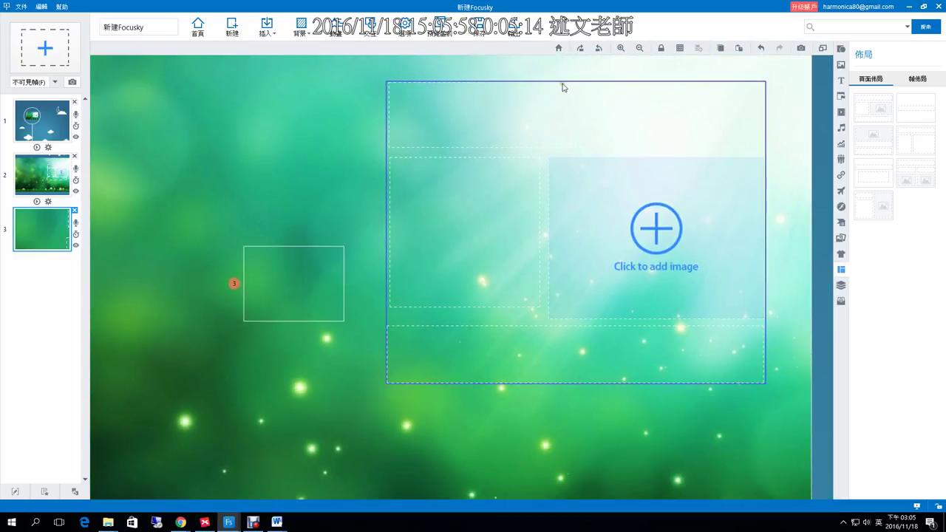
- Add the page layout group to the path as the fourth frame and go to that frame
{"action": "left_click", "coordinate": [562, 87]}
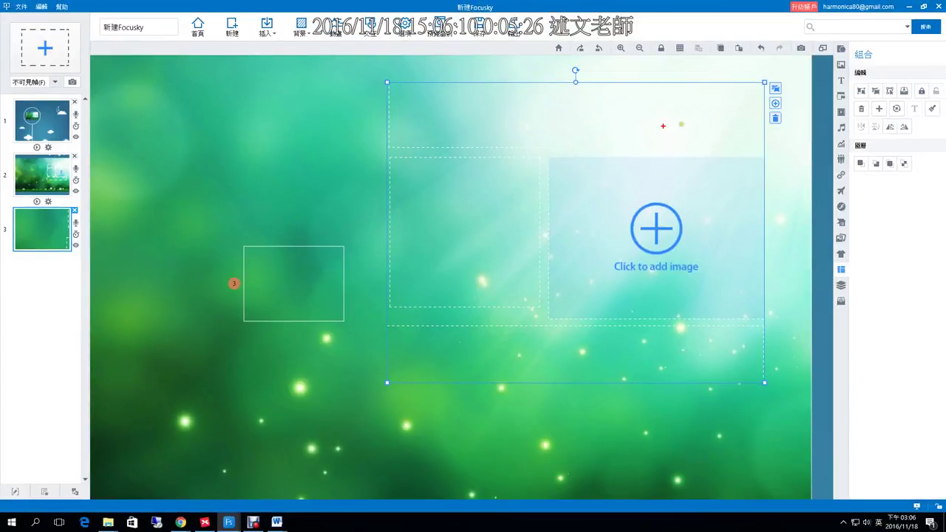
{"action": "left_click_drag", "start_coordinate": [3, 96], "coordinate": [90, 280]}
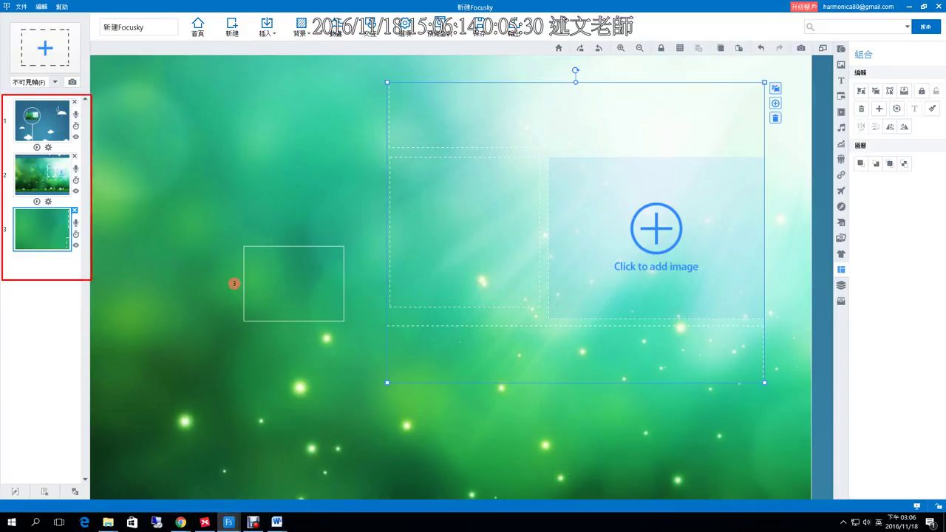
{"action": "key", "text": "Escape"}
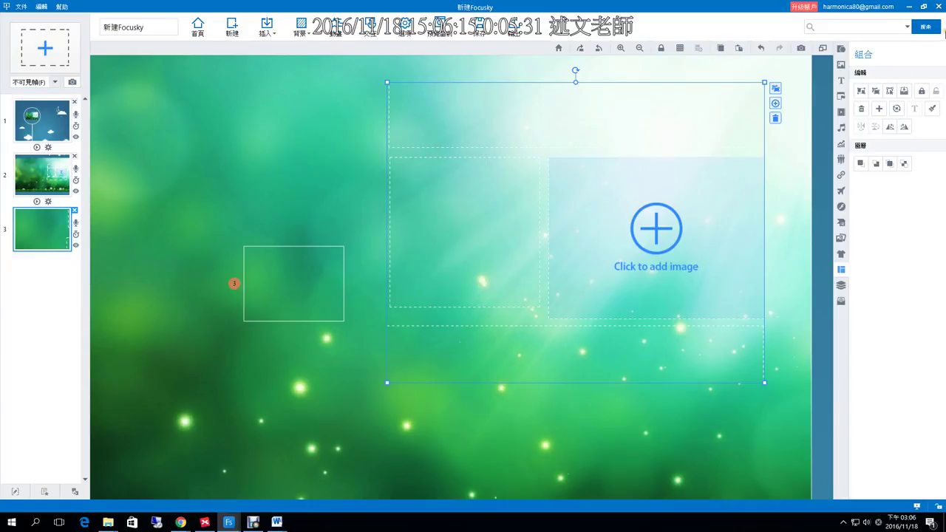
{"action": "left_click", "coordinate": [775, 104]}
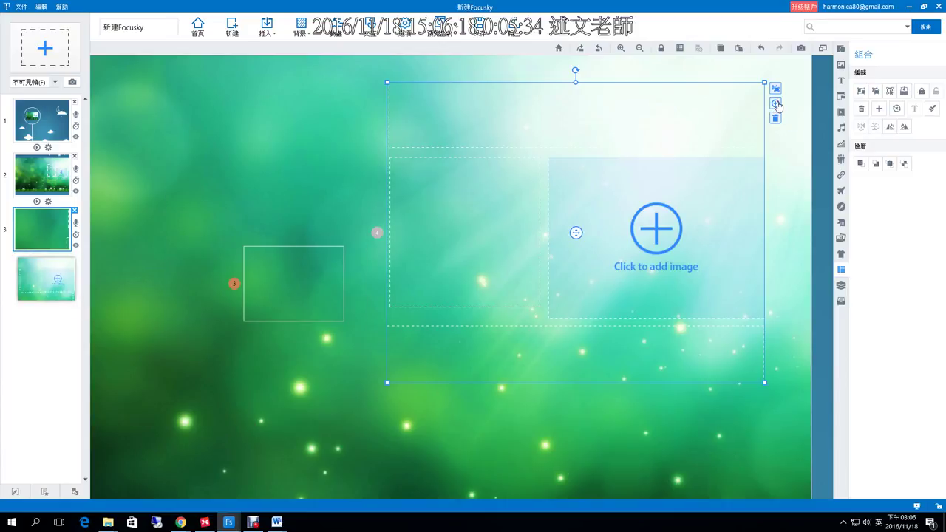
{"action": "left_click", "coordinate": [52, 297]}
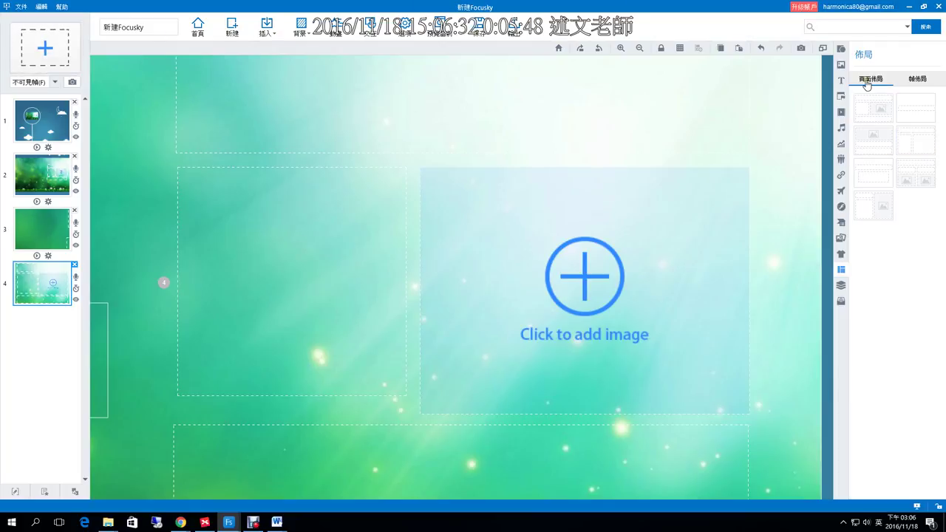
- Look through the preset frame layouts (幀佈局)
{"action": "left_click", "coordinate": [911, 81]}
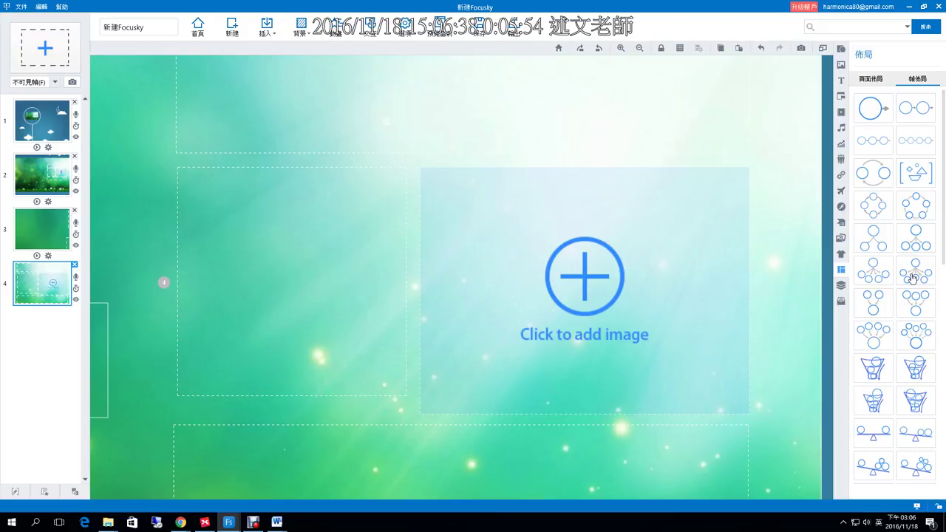
{"action": "scroll", "coordinate": [924, 366], "scroll_direction": "down", "scroll_amount": 3}
{"action": "scroll", "coordinate": [916, 381], "scroll_direction": "down", "scroll_amount": 5}
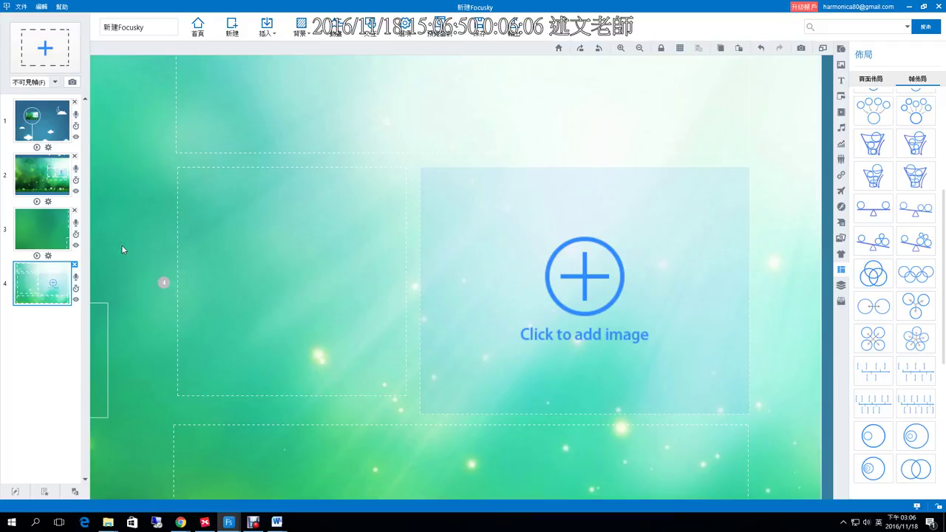
- Insert the picture of a man working on a laptop at a desk from the picture library onto the overall canvas
{"action": "scroll", "coordinate": [510, 182], "scroll_direction": "down", "scroll_amount": 2}
{"action": "scroll", "coordinate": [726, 218], "scroll_direction": "down", "scroll_amount": 3}
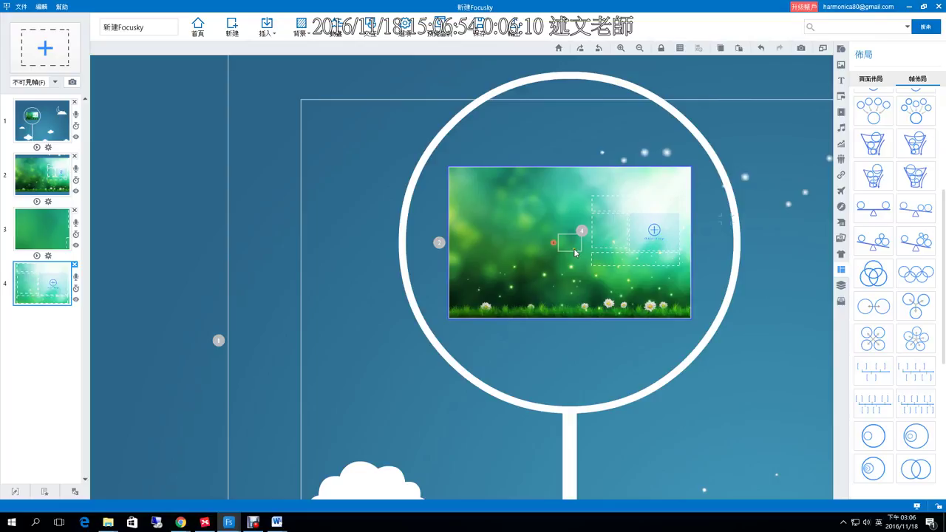
{"action": "scroll", "coordinate": [652, 239], "scroll_direction": "down", "scroll_amount": 2}
{"action": "scroll", "coordinate": [652, 239], "scroll_direction": "down", "scroll_amount": 3}
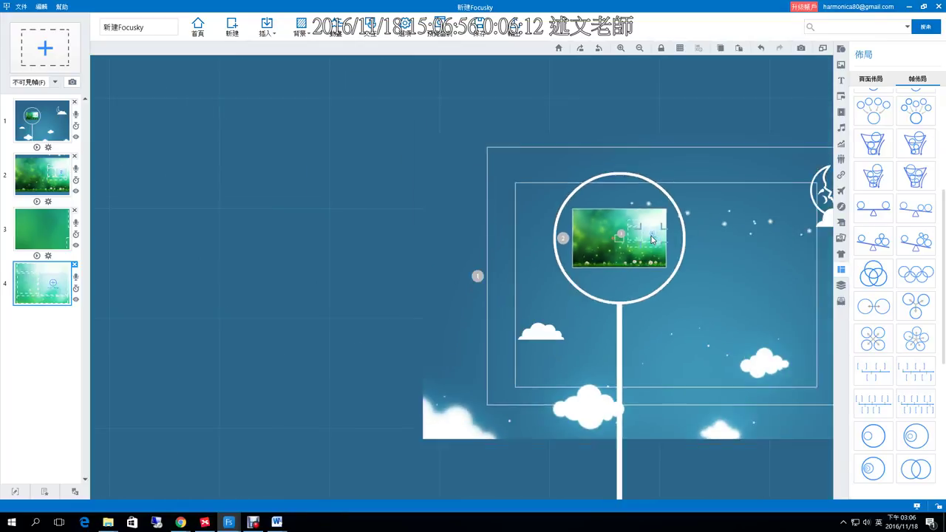
{"action": "left_click_drag", "start_coordinate": [637, 432], "coordinate": [561, 422]}
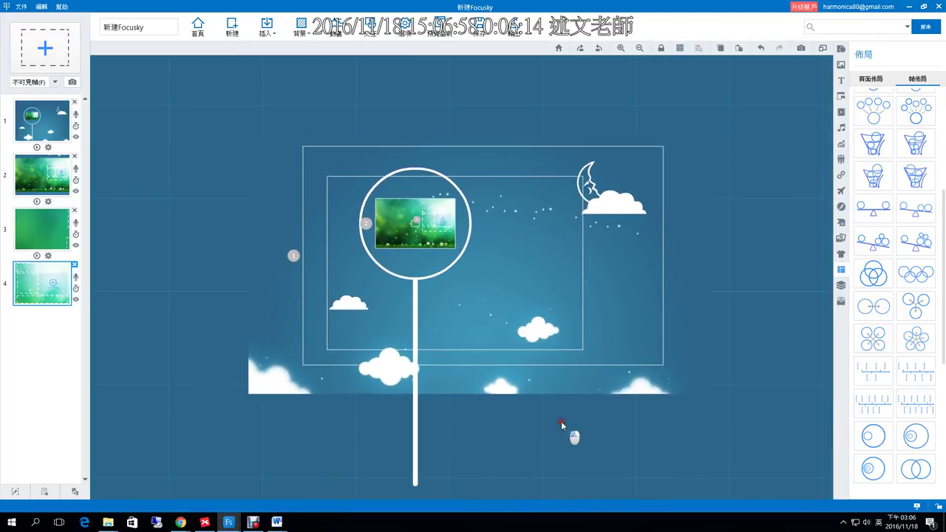
{"action": "left_click", "coordinate": [841, 64]}
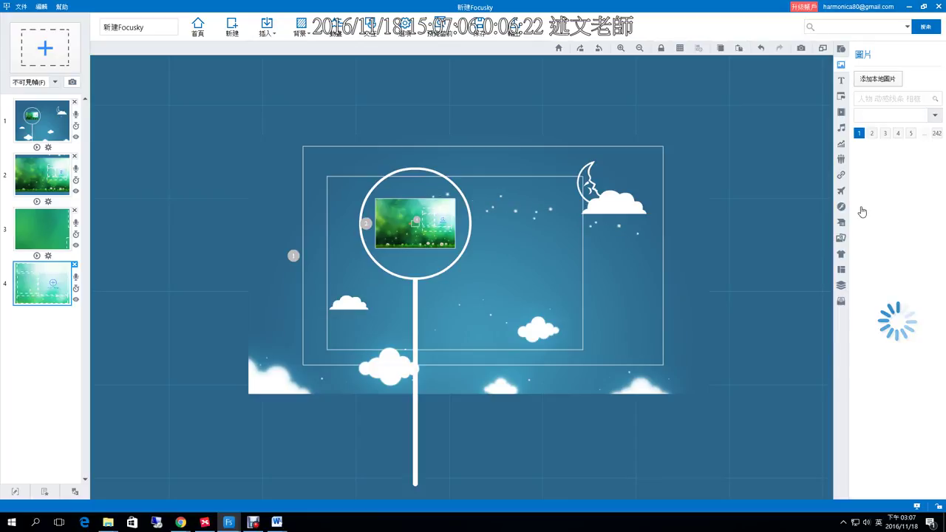
{"action": "left_click", "coordinate": [916, 213]}
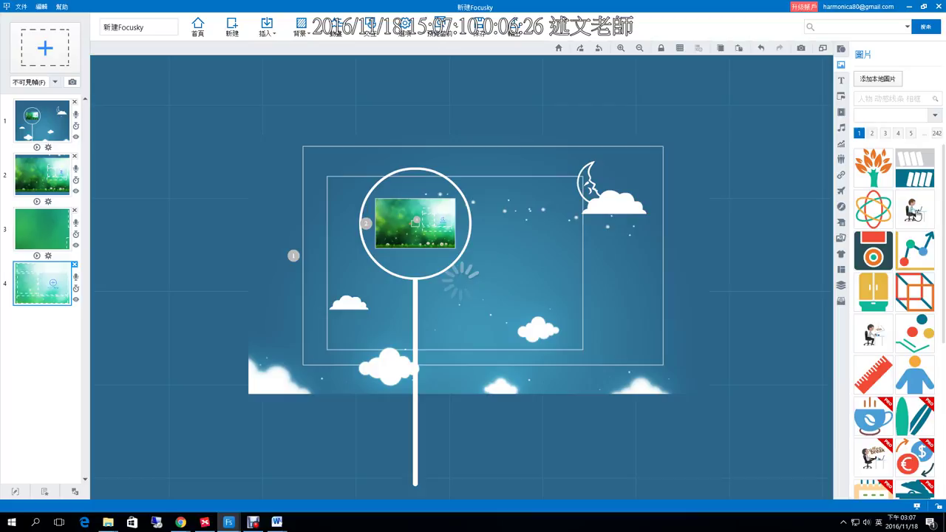
- Shrink the man-at-desk picture and place it above the cloud in the blue background's lower-right corner
{"action": "left_click_drag", "start_coordinate": [493, 325], "coordinate": [680, 389]}
{"action": "left_click_drag", "start_coordinate": [698, 300], "coordinate": [624, 364]}
{"action": "left_click", "coordinate": [664, 372]}
- Add the man-at-desk picture to the path as the fifth frame
{"action": "scroll", "coordinate": [664, 373], "scroll_direction": "up", "scroll_amount": 3}
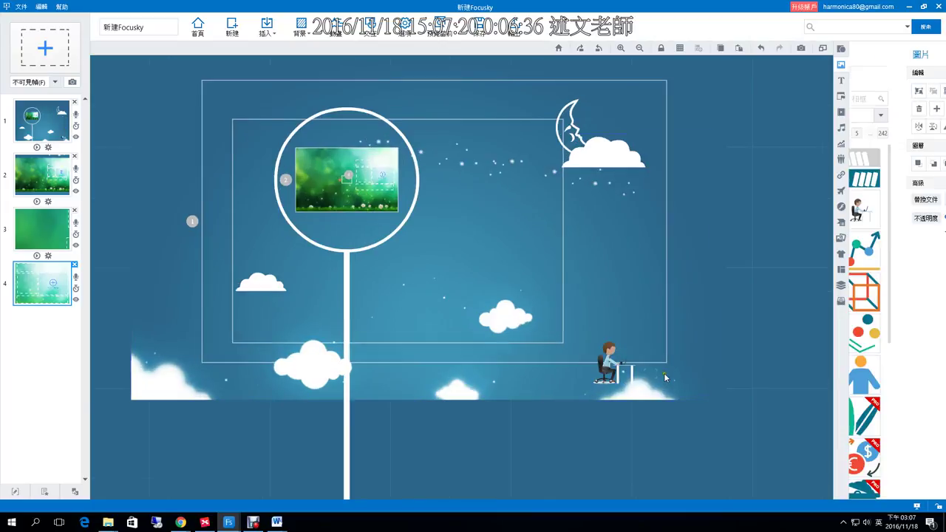
{"action": "left_click", "coordinate": [614, 377]}
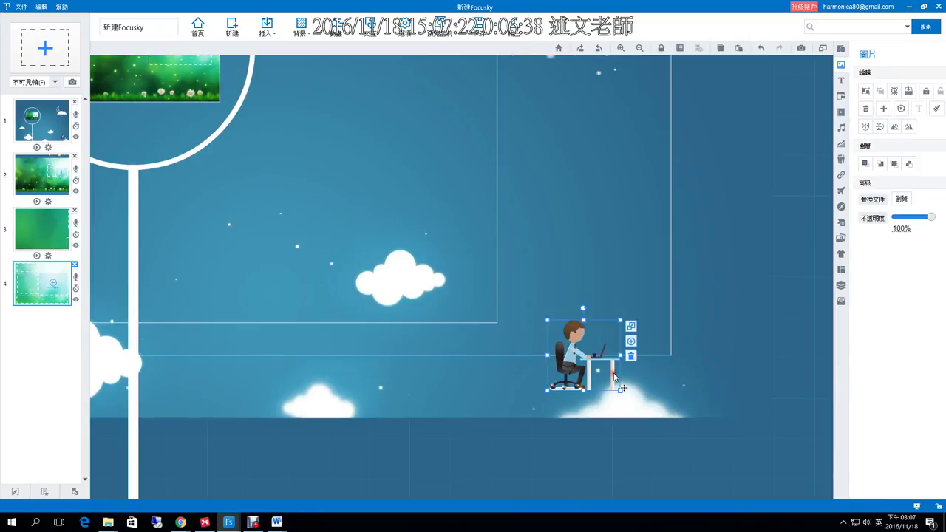
{"action": "left_click", "coordinate": [630, 344]}
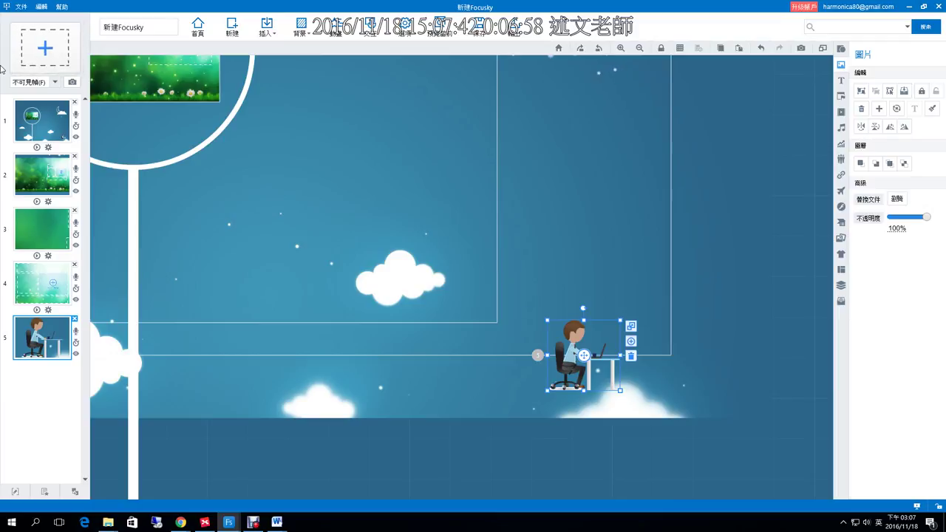
- View the fourth frame's page layout and go to the fifth frame with the man at the desk
{"action": "left_click", "coordinate": [54, 287]}
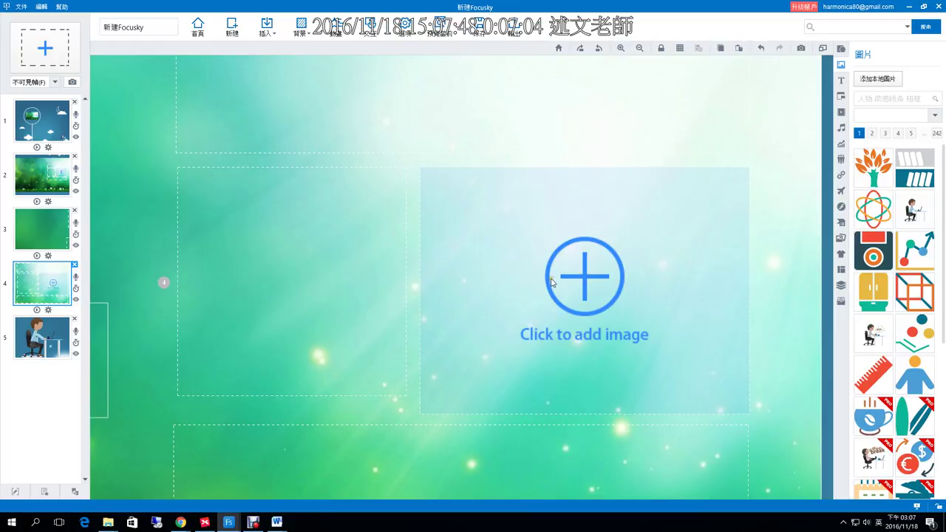
{"action": "scroll", "coordinate": [550, 282], "scroll_direction": "down", "scroll_amount": 2}
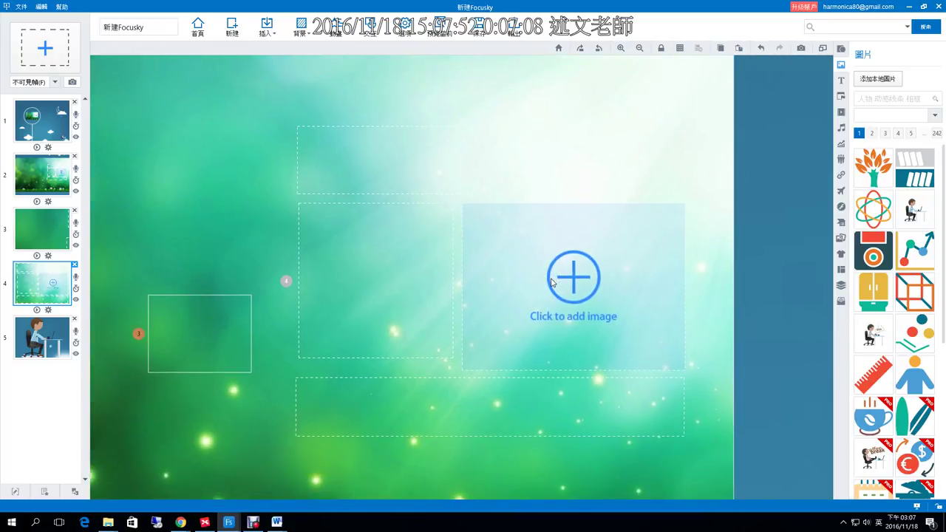
{"action": "scroll", "coordinate": [551, 282], "scroll_direction": "down", "scroll_amount": 1}
{"action": "left_click", "coordinate": [39, 341]}
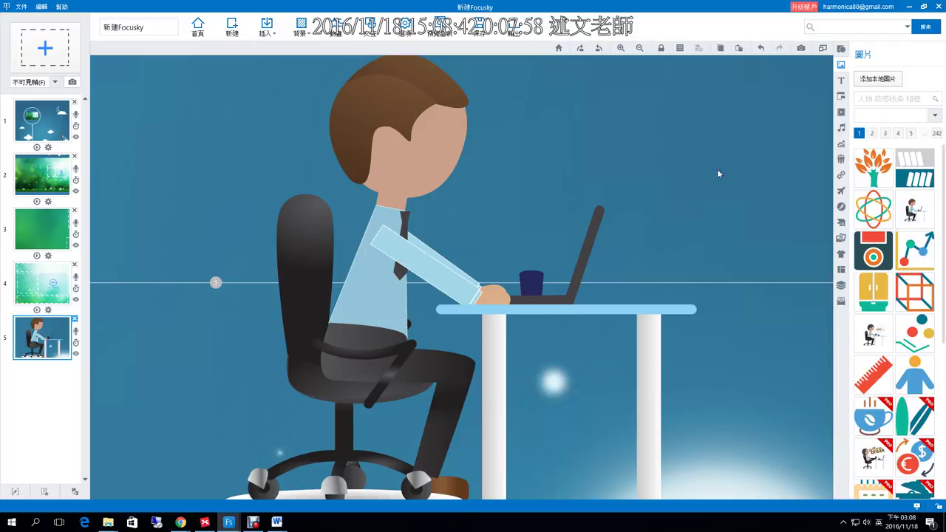
- Apply the beige hexagon-pattern picture background (圖片背景) and return to the first frame to view the whole canvas
{"action": "left_click", "coordinate": [301, 29]}
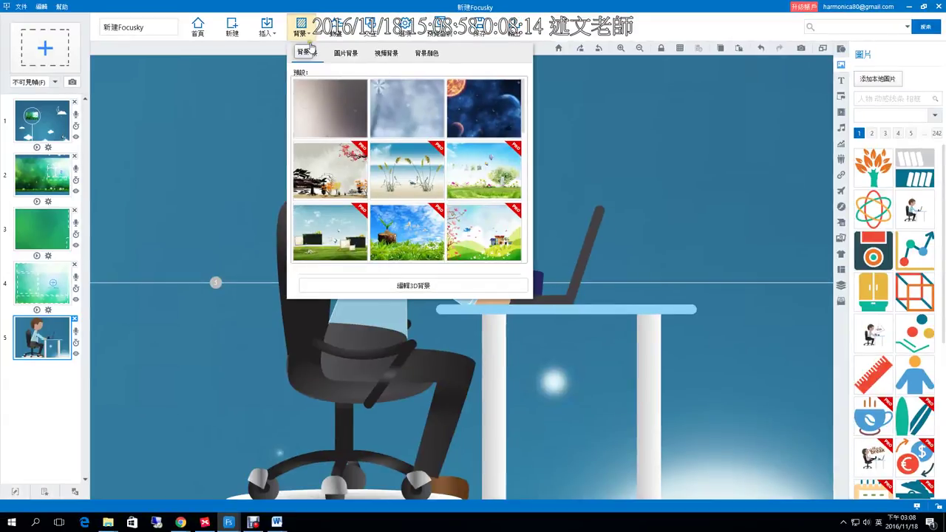
{"action": "left_click", "coordinate": [352, 57]}
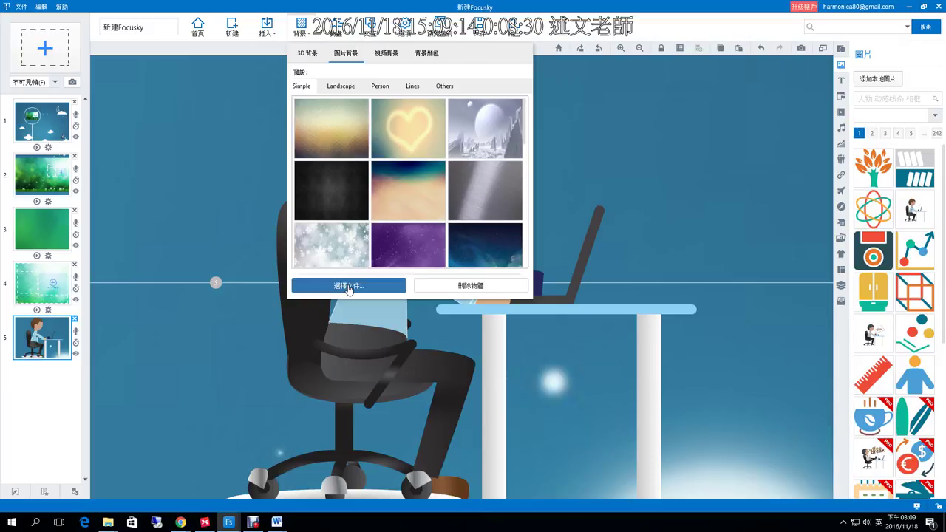
{"action": "left_click", "coordinate": [43, 130]}
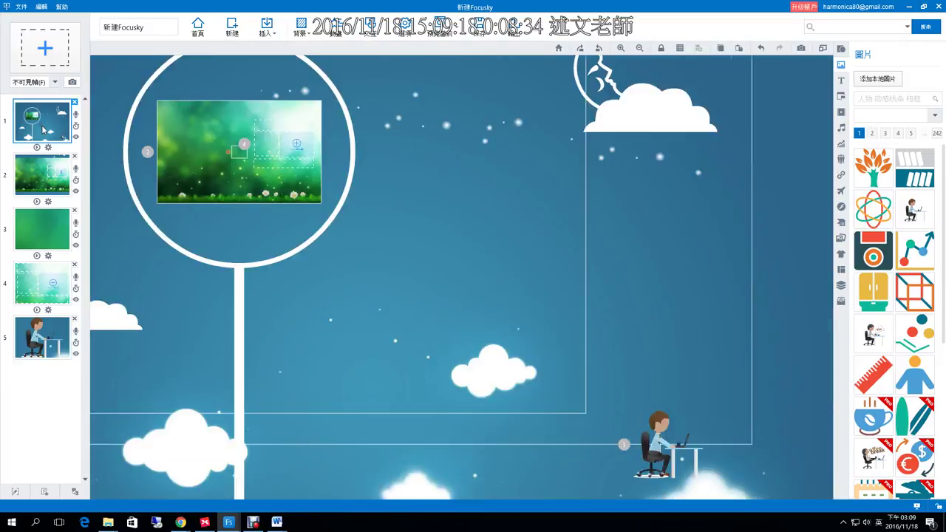
{"action": "scroll", "coordinate": [337, 296], "scroll_direction": "down", "scroll_amount": 5}
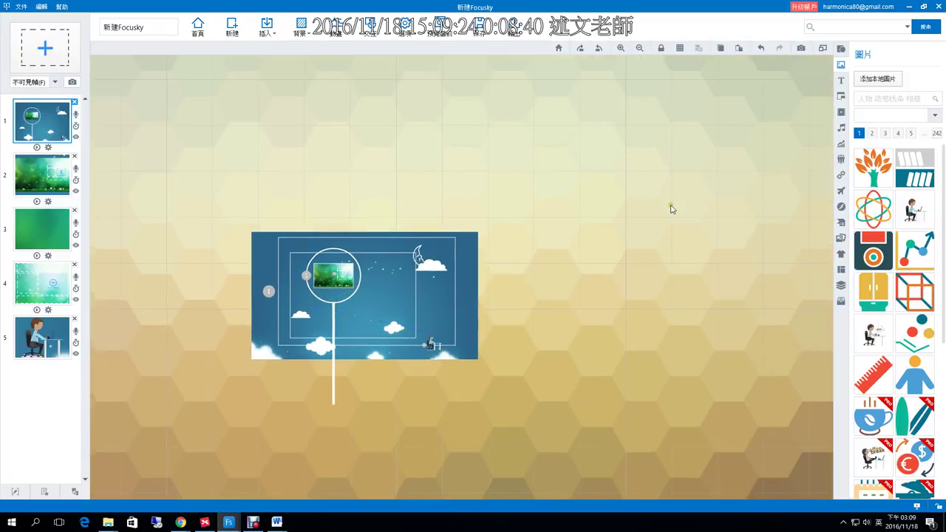
- Try the blue-pink-yellow gradient and the dark navy preset as the background colour (背景顏色)
{"action": "left_click", "coordinate": [308, 32]}
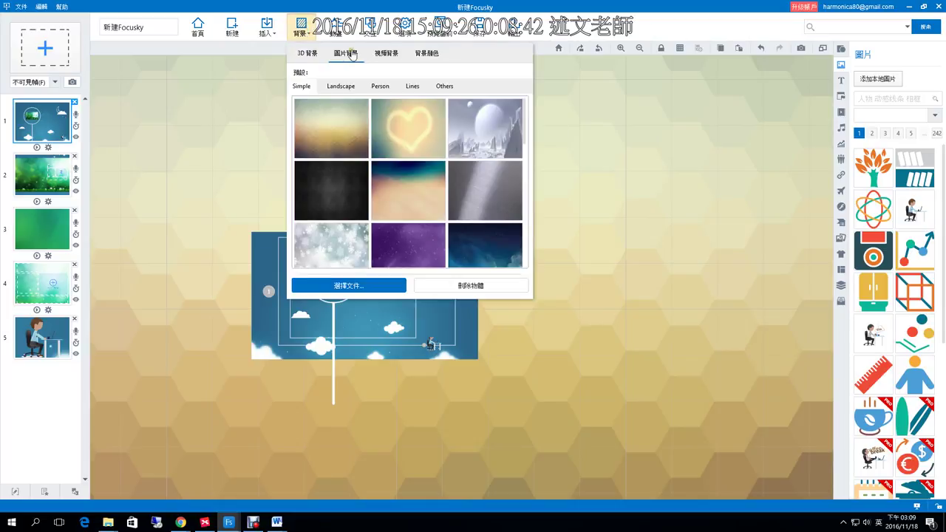
{"action": "left_click", "coordinate": [429, 54]}
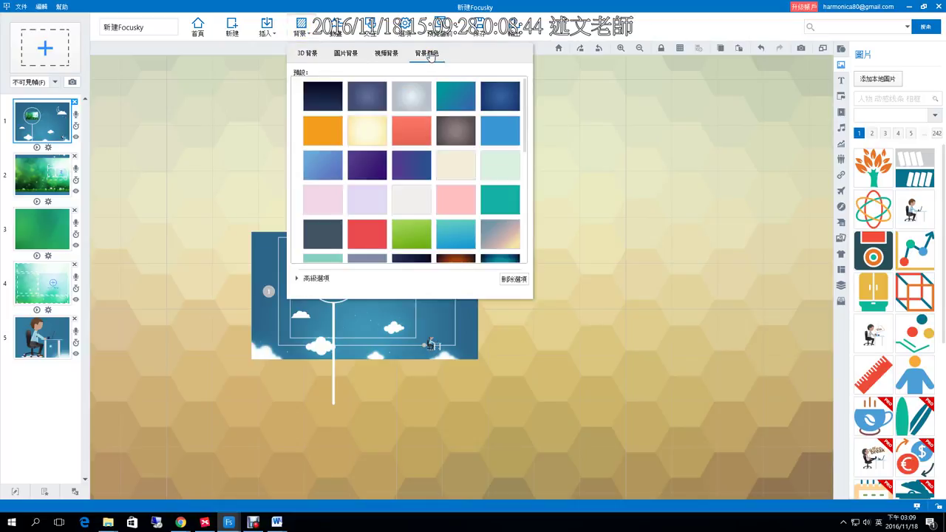
{"action": "left_click", "coordinate": [496, 236]}
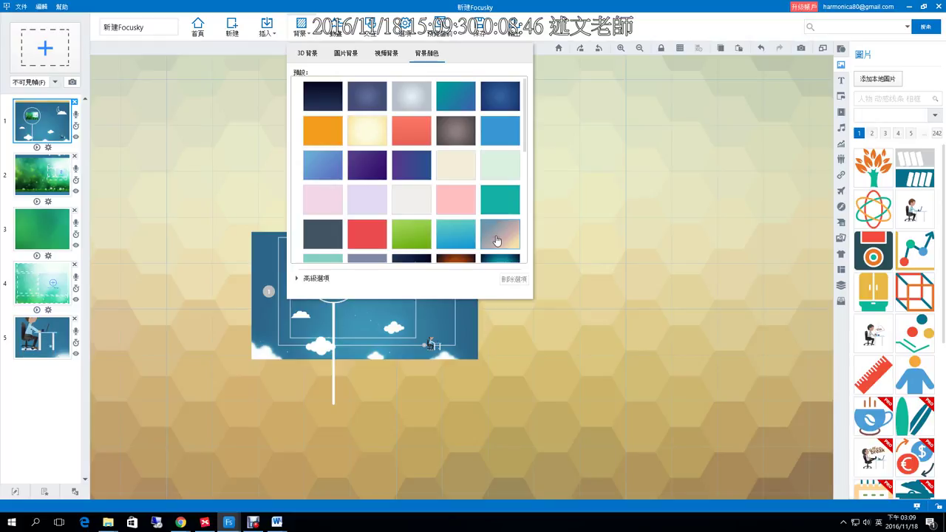
{"action": "left_click", "coordinate": [496, 238]}
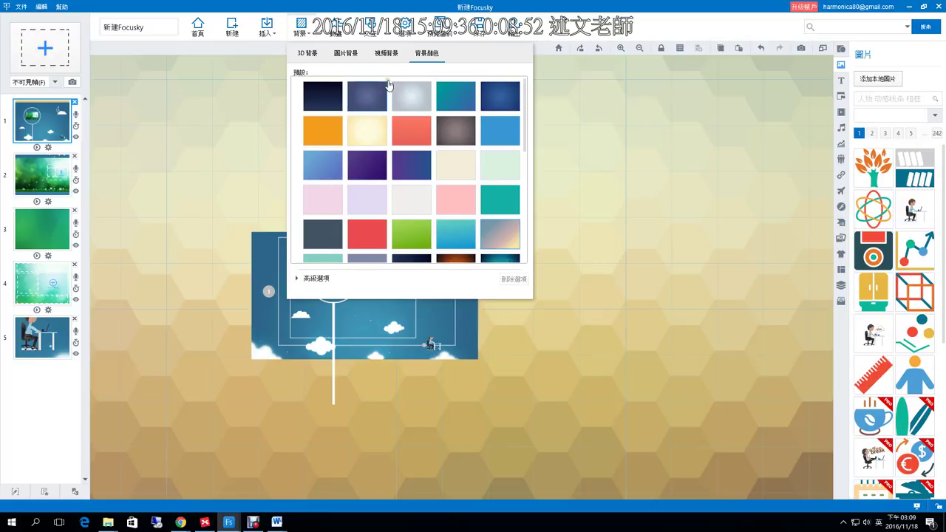
{"action": "left_click", "coordinate": [323, 99]}
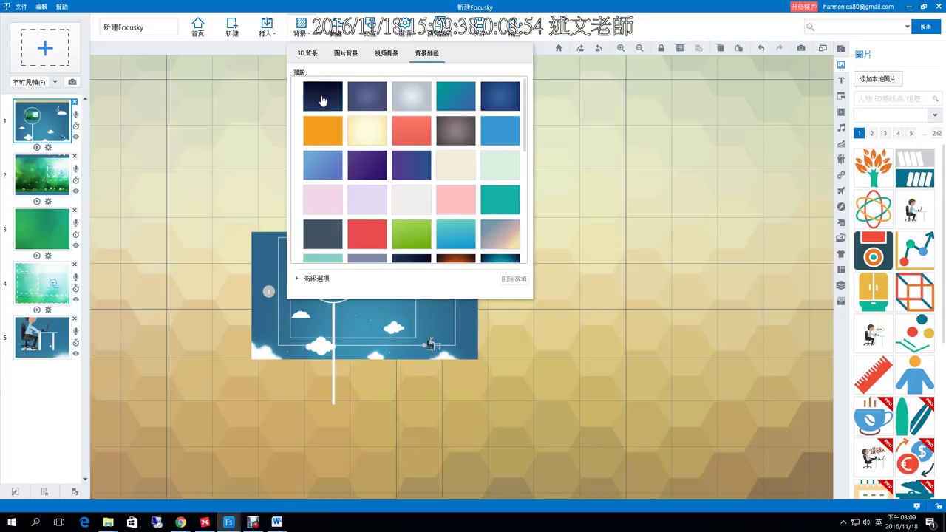
- Remove the hexagon background picture and set the background colour to the blue-pink-yellow gradient preset
{"action": "left_click", "coordinate": [345, 53]}
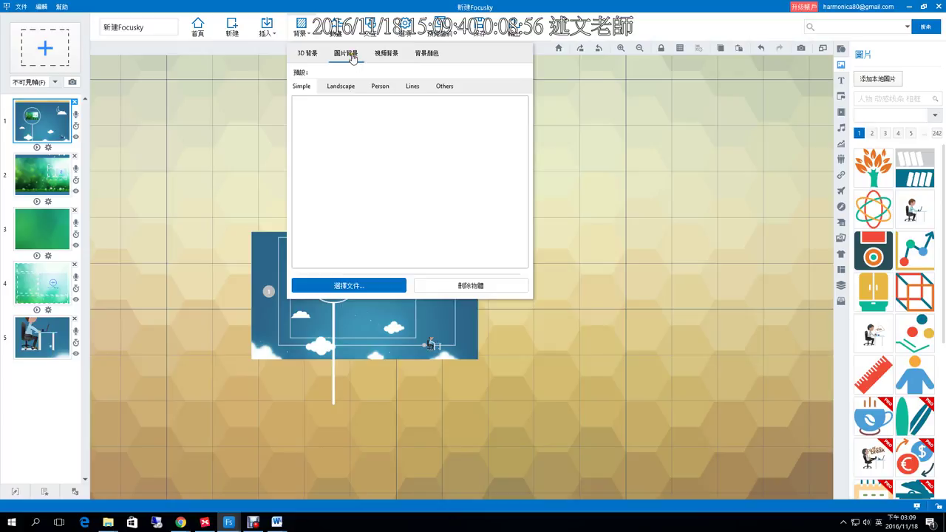
{"action": "left_click", "coordinate": [466, 287]}
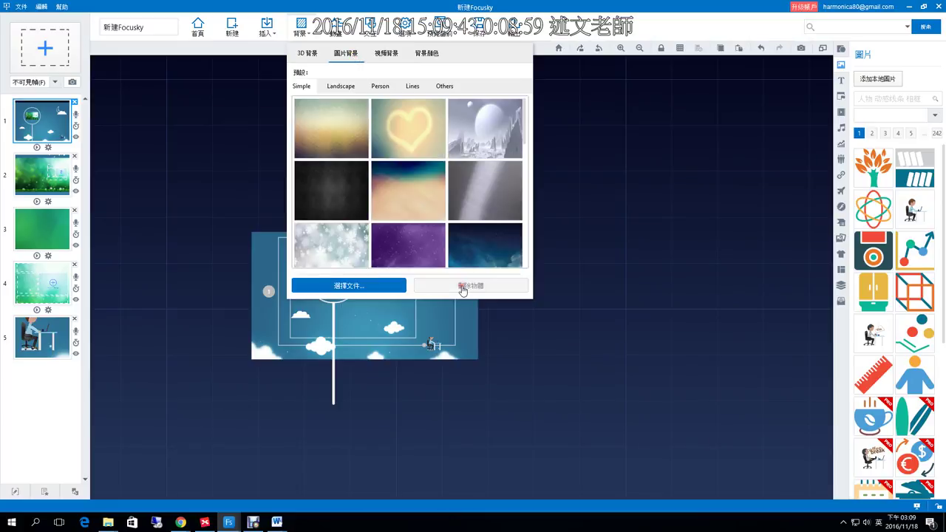
{"action": "left_click", "coordinate": [427, 54]}
{"action": "left_click", "coordinate": [512, 244]}
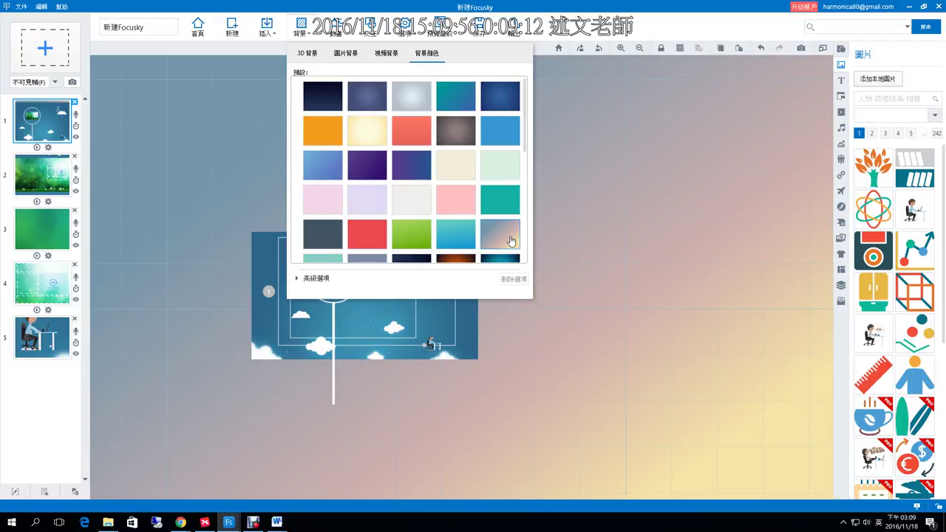
- Look through the preset video backgrounds (視頻背景) and 3D backgrounds (3D背景)
{"action": "left_click", "coordinate": [391, 55]}
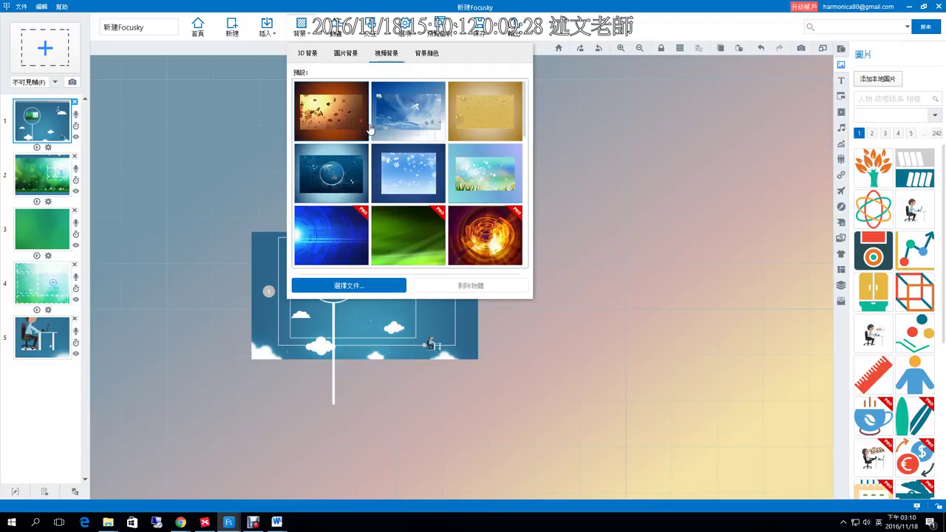
{"action": "left_click", "coordinate": [306, 55]}
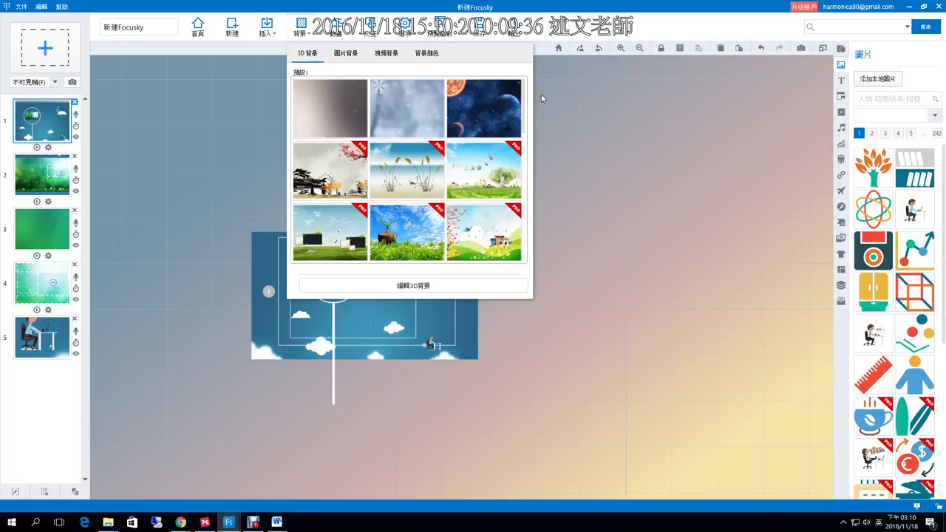
{"action": "left_click_drag", "start_coordinate": [564, 97], "coordinate": [653, 156]}
{"action": "left_click_drag", "start_coordinate": [655, 93], "coordinate": [742, 156]}
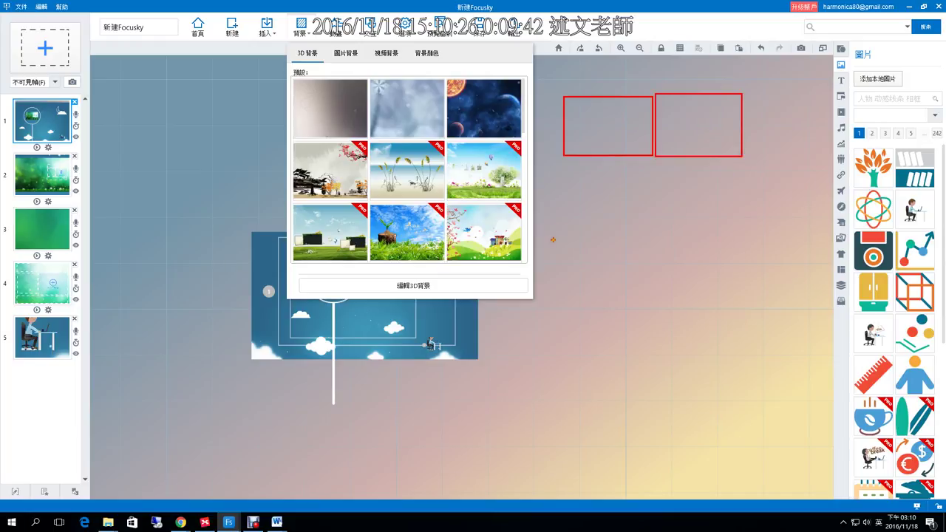
{"action": "left_click_drag", "start_coordinate": [549, 233], "coordinate": [626, 281]}
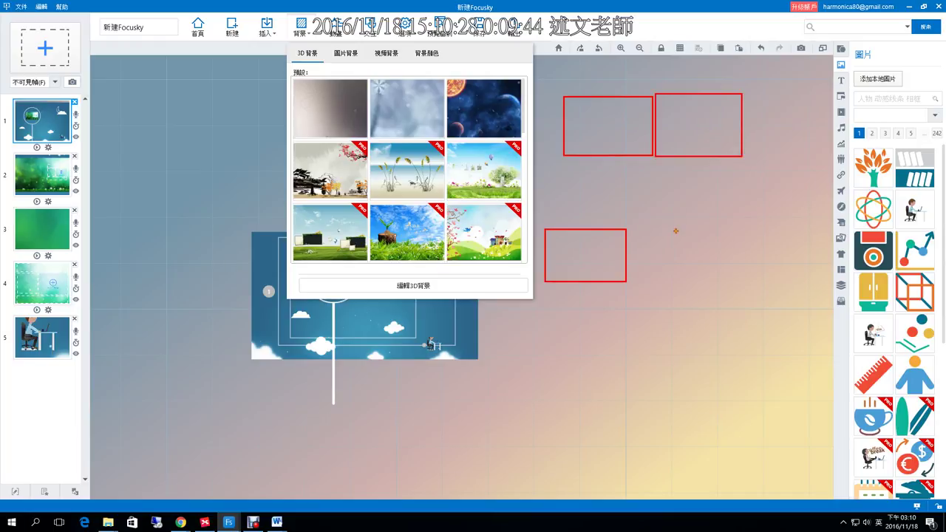
{"action": "left_click_drag", "start_coordinate": [677, 249], "coordinate": [789, 287]}
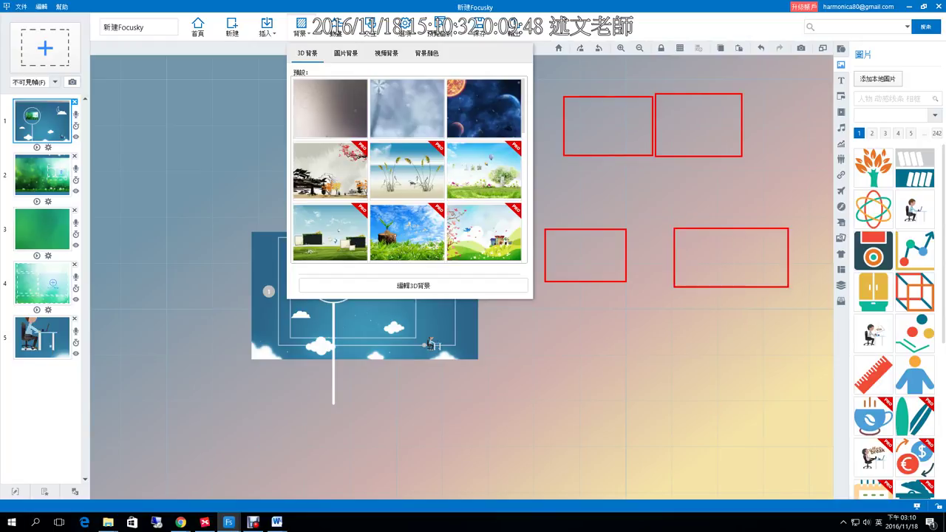